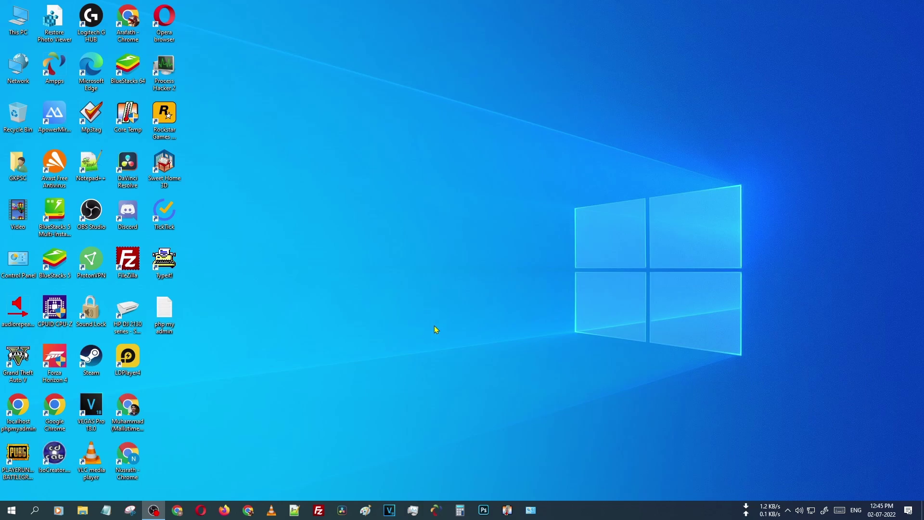
Open File Explorer and go to the Pictures folder under This PC
{"action": "double_click", "coordinate": [21, 29]}
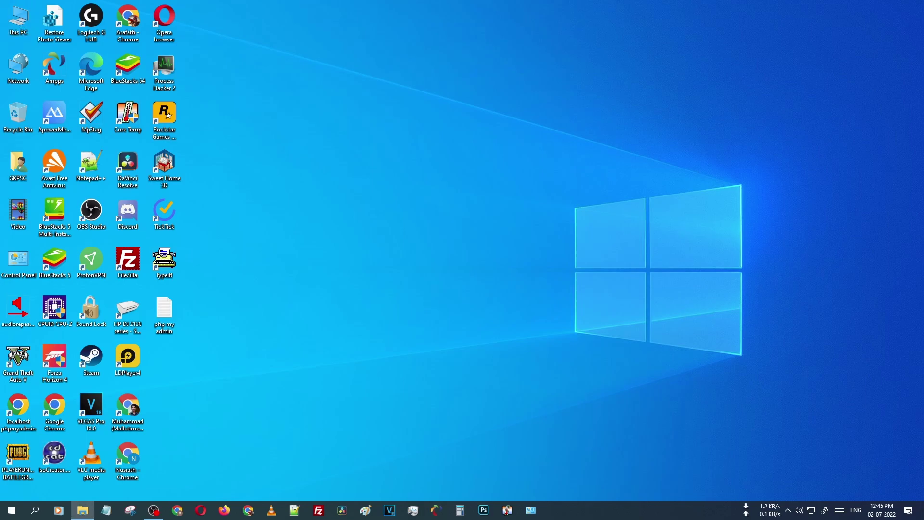
{"action": "left_click_drag", "start_coordinate": [295, 97], "coordinate": [409, 91]}
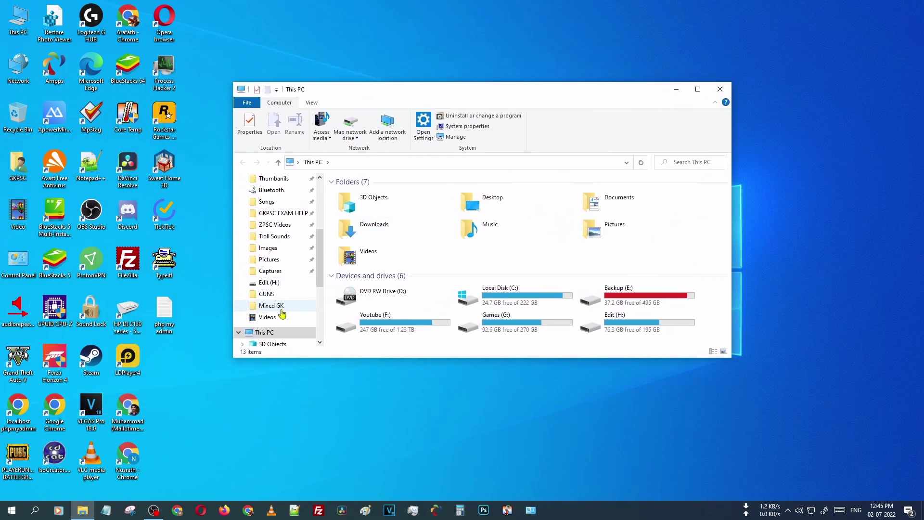
{"action": "scroll", "coordinate": [283, 299], "scroll_direction": "down", "scroll_amount": 2}
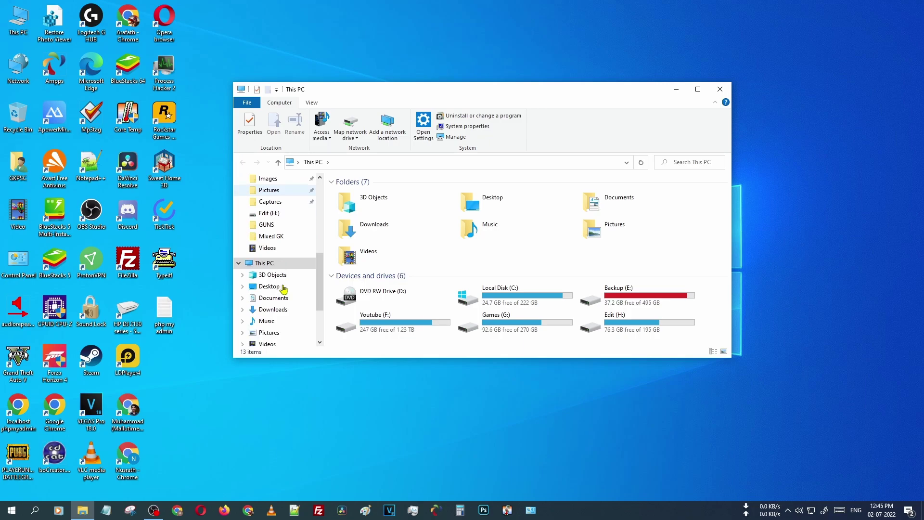
{"action": "scroll", "coordinate": [283, 288], "scroll_direction": "down", "scroll_amount": 2}
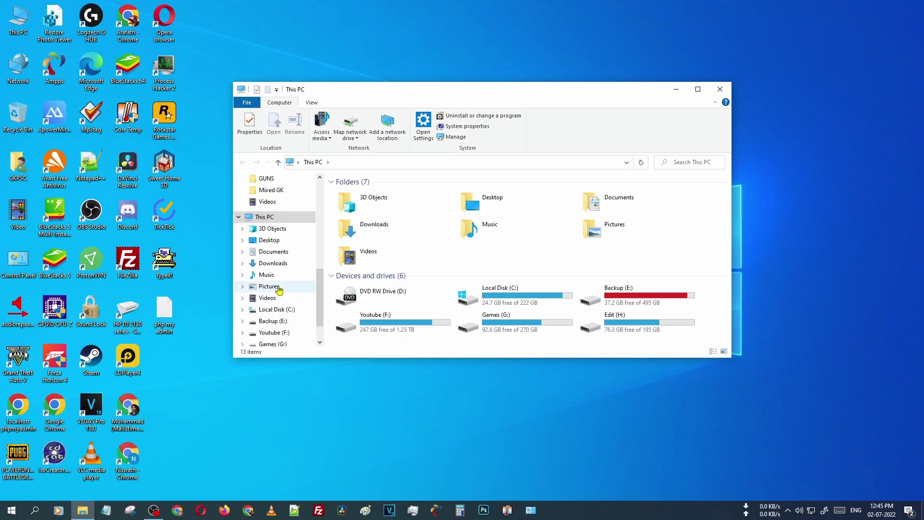
{"action": "left_click", "coordinate": [273, 288]}
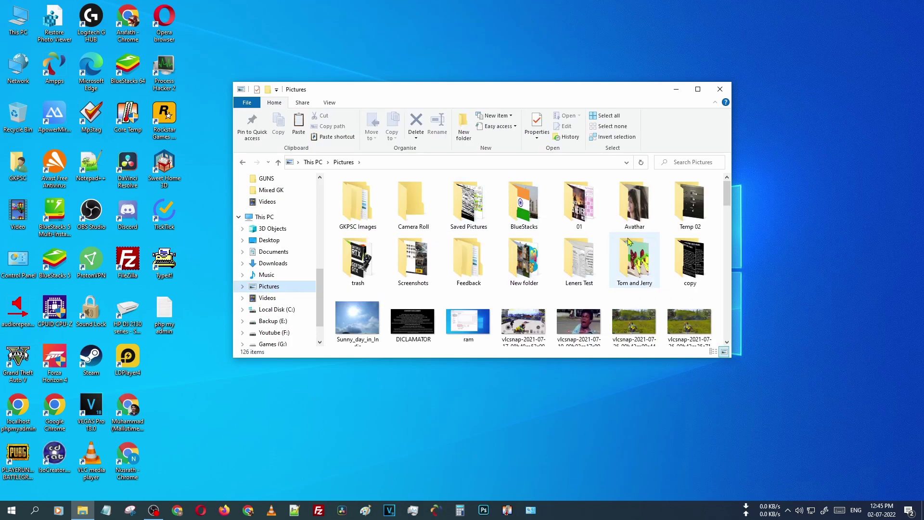
{"action": "scroll", "coordinate": [477, 293], "scroll_direction": "down", "scroll_amount": 1}
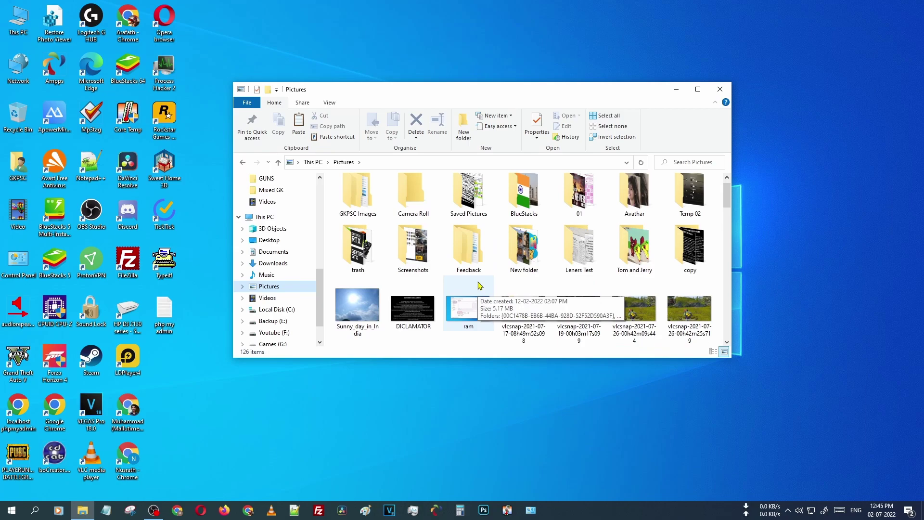
Open the copy folder and delete the images DICLAMATOR - Copy and DICLAMATOR - Copy (2)
{"action": "left_click", "coordinate": [697, 248]}
{"action": "double_click", "coordinate": [698, 248]}
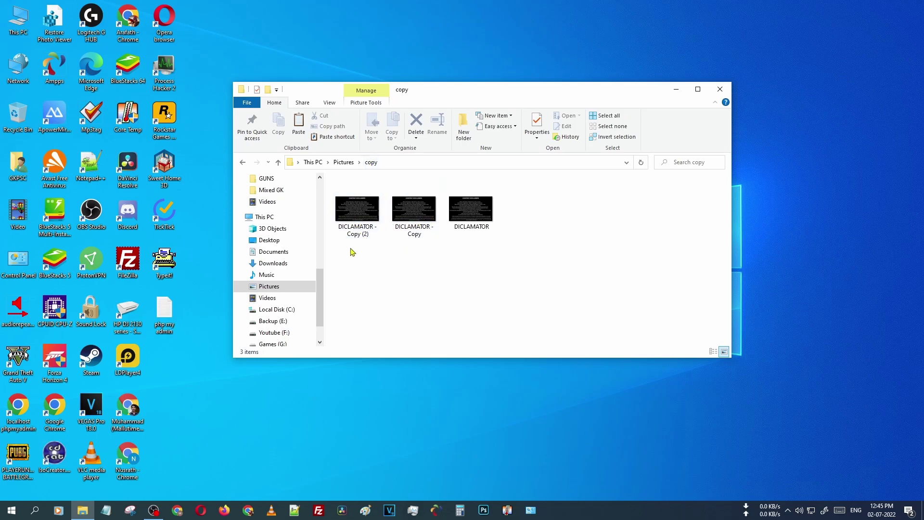
{"action": "left_click_drag", "start_coordinate": [354, 249], "coordinate": [417, 230]}
{"action": "key", "text": "Delete"}
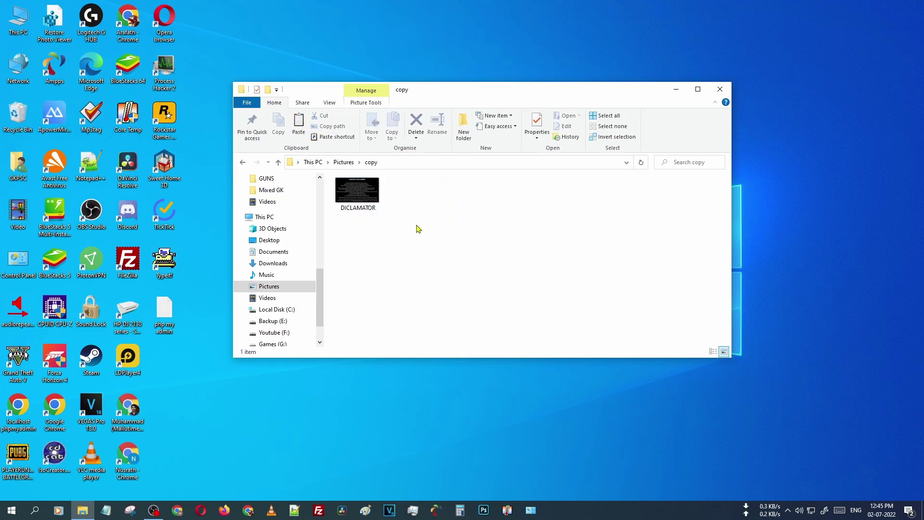
Set the Hidden attribute on the DICLAMATOR image in its properties and apply the change
{"action": "left_click", "coordinate": [348, 204]}
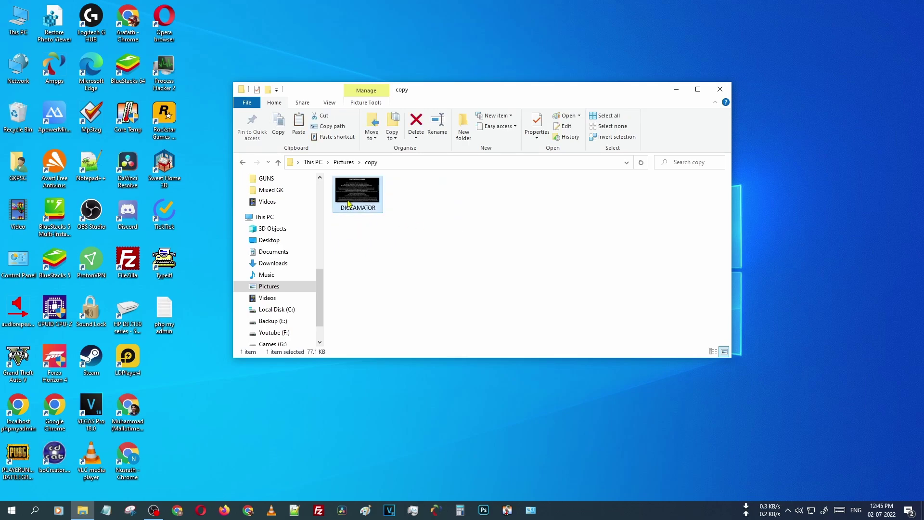
{"action": "right_click", "coordinate": [348, 205]}
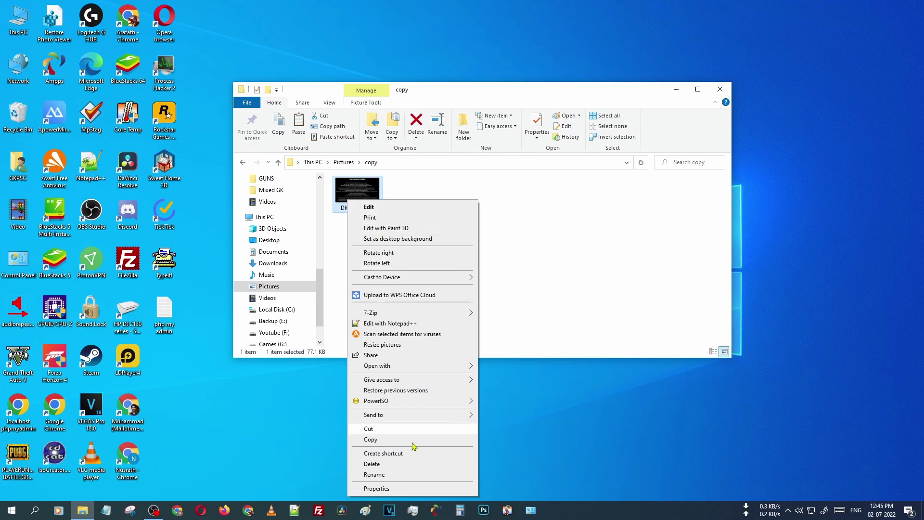
{"action": "left_click", "coordinate": [377, 488]}
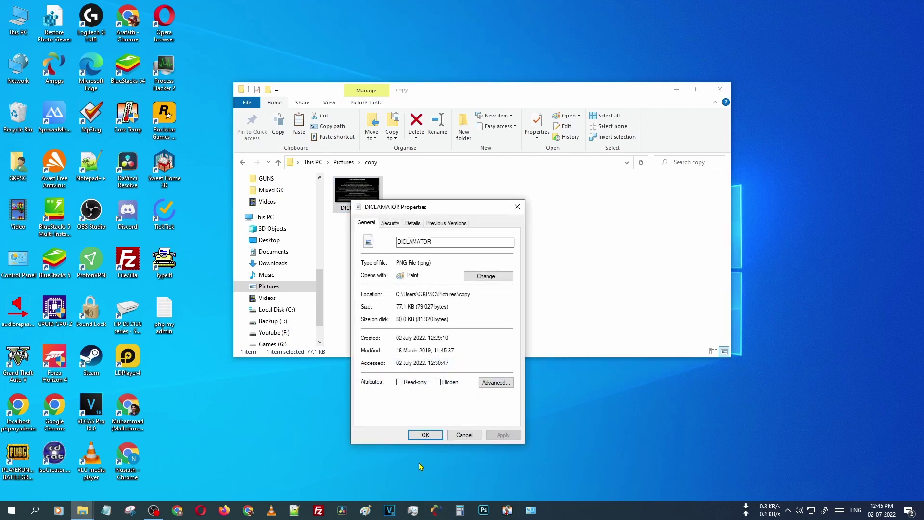
{"action": "left_click", "coordinate": [438, 383]}
{"action": "left_click", "coordinate": [503, 436]}
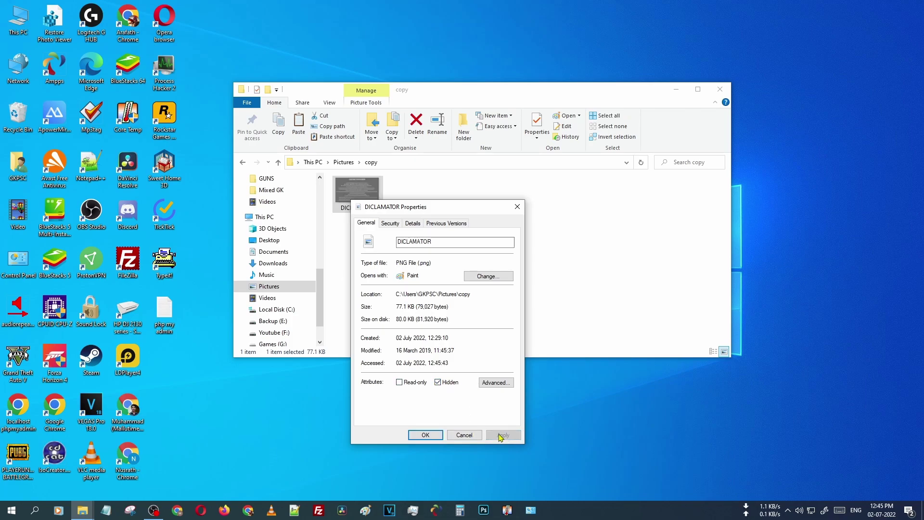
{"action": "left_click", "coordinate": [424, 435]}
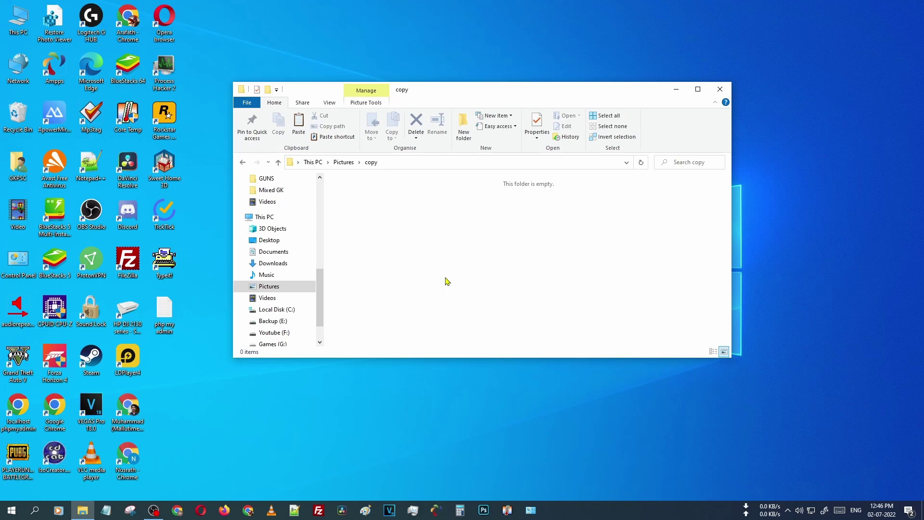
Return to Pictures, reopen the copy folder and turn on the display of hidden items
{"action": "left_click", "coordinate": [343, 162]}
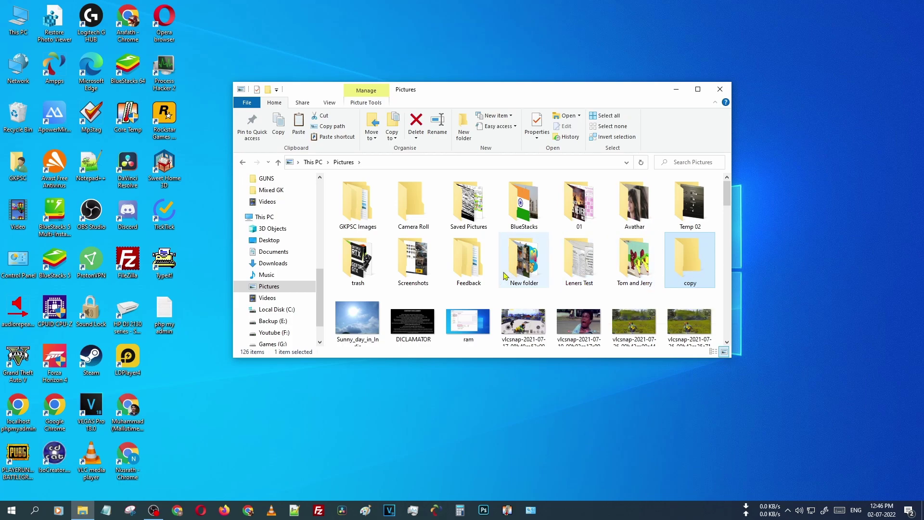
{"action": "double_click", "coordinate": [696, 272]}
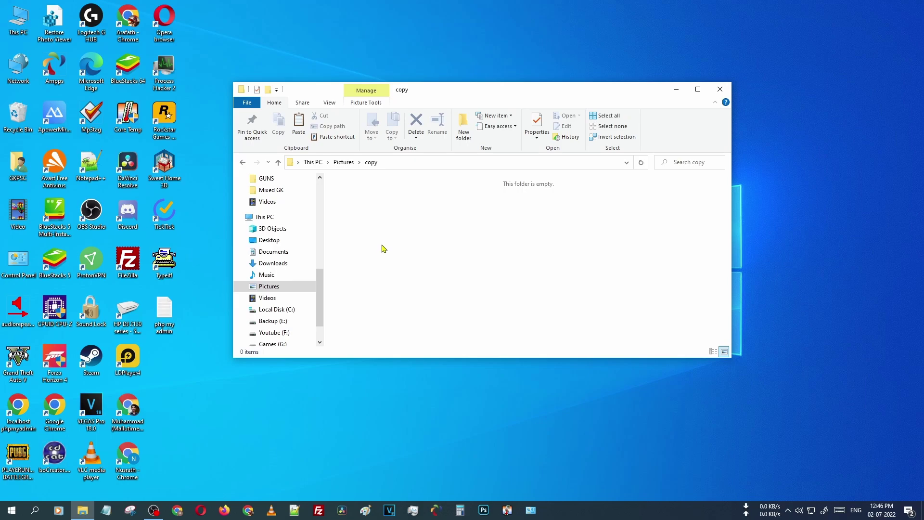
{"action": "left_click", "coordinate": [330, 105]}
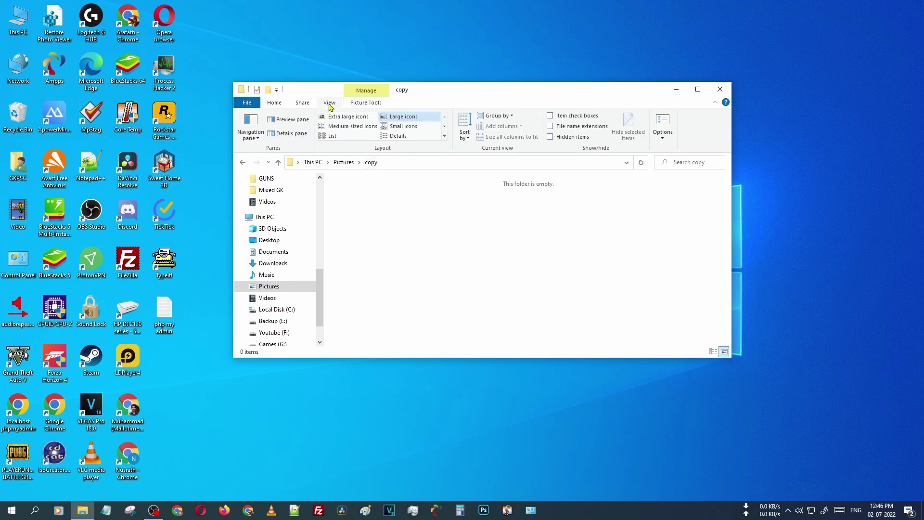
{"action": "left_click", "coordinate": [551, 138]}
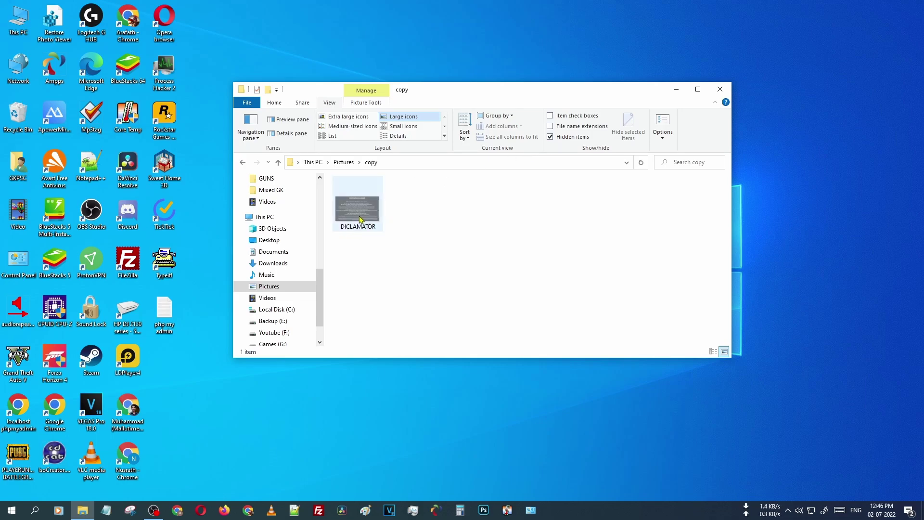
Clear the Hidden attribute of the DICLAMATOR image in its properties and apply the change
{"action": "left_click", "coordinate": [364, 219]}
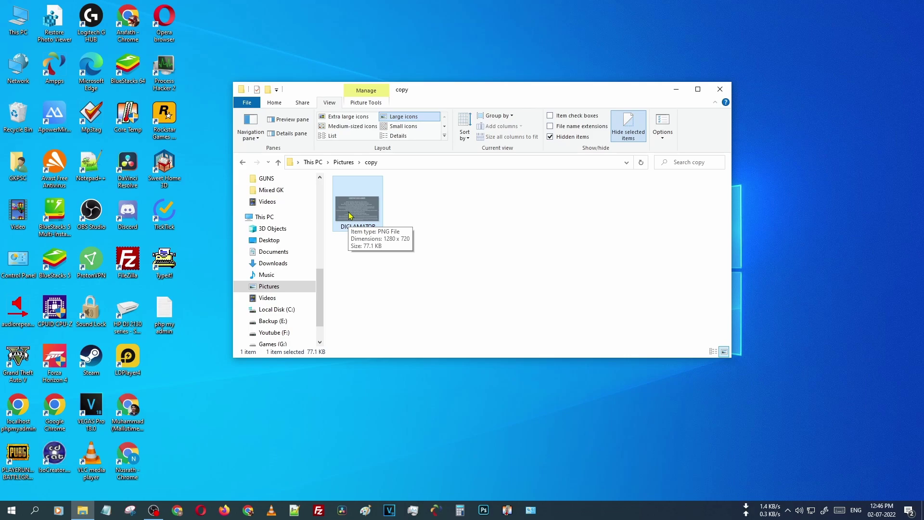
{"action": "right_click", "coordinate": [350, 216]}
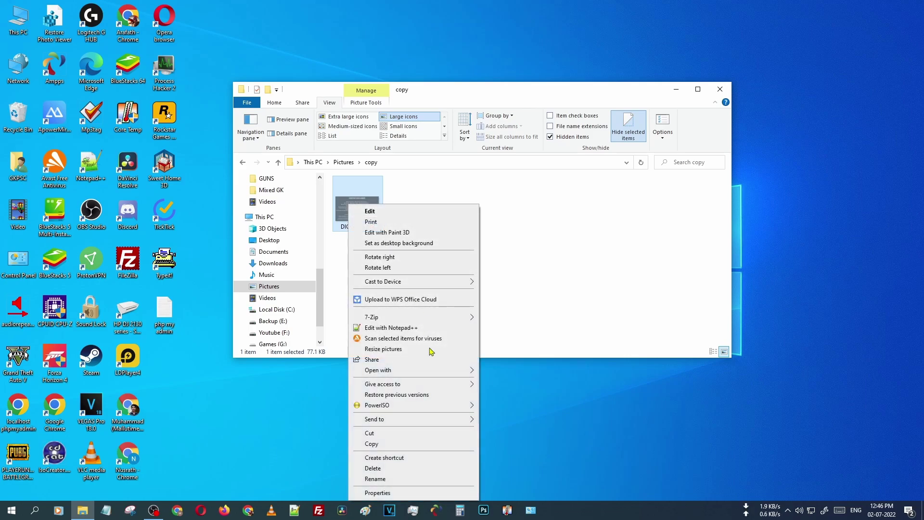
{"action": "left_click", "coordinate": [378, 492]}
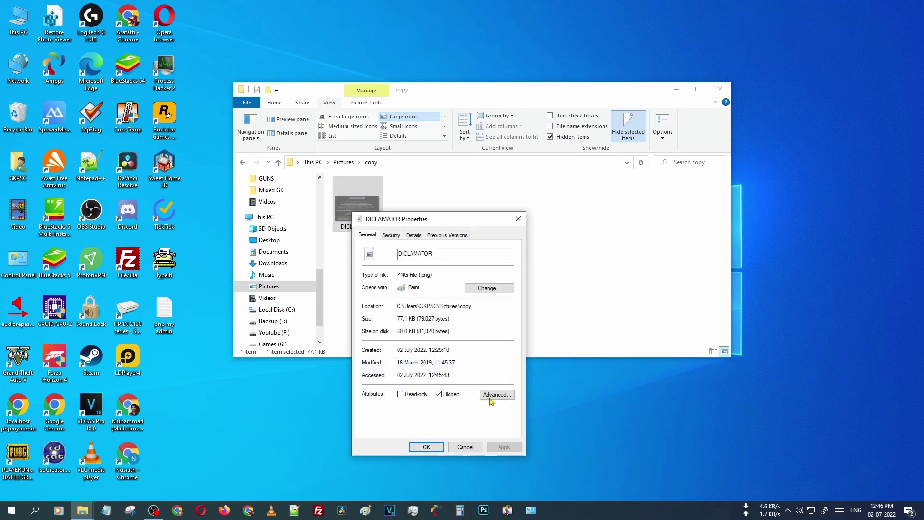
{"action": "left_click", "coordinate": [439, 395]}
{"action": "left_click", "coordinate": [439, 395]}
{"action": "left_click", "coordinate": [503, 447]}
{"action": "left_click", "coordinate": [426, 447]}
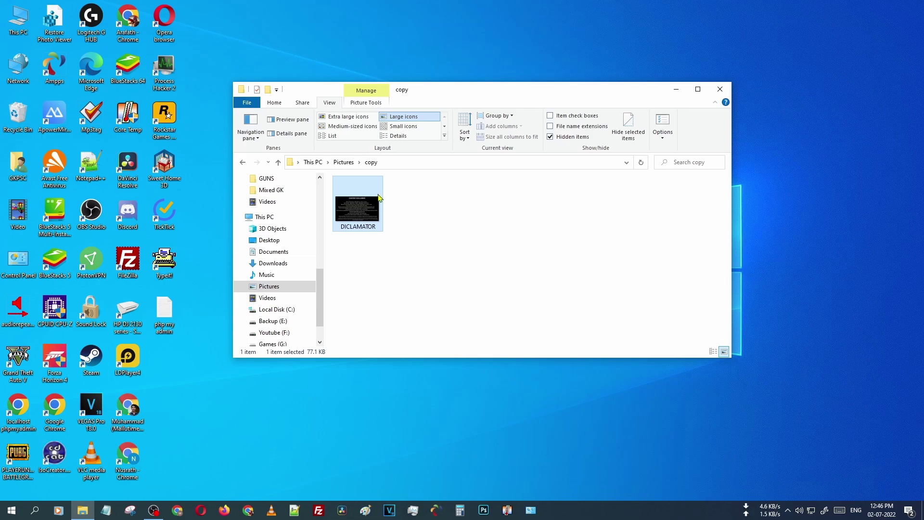
Set the copy folder in Pictures, including its subfolders and files, to Hidden, and turn off the display of hidden items
{"action": "left_click", "coordinate": [344, 162]}
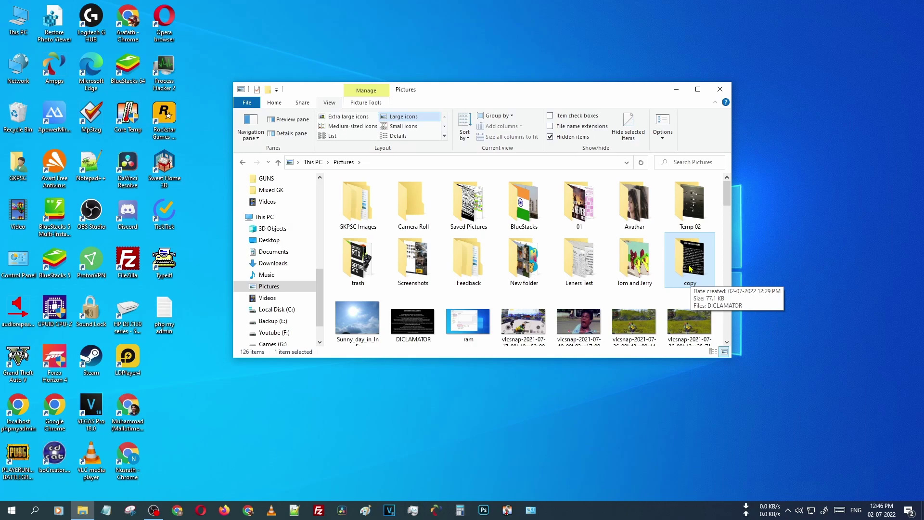
{"action": "right_click", "coordinate": [691, 269]}
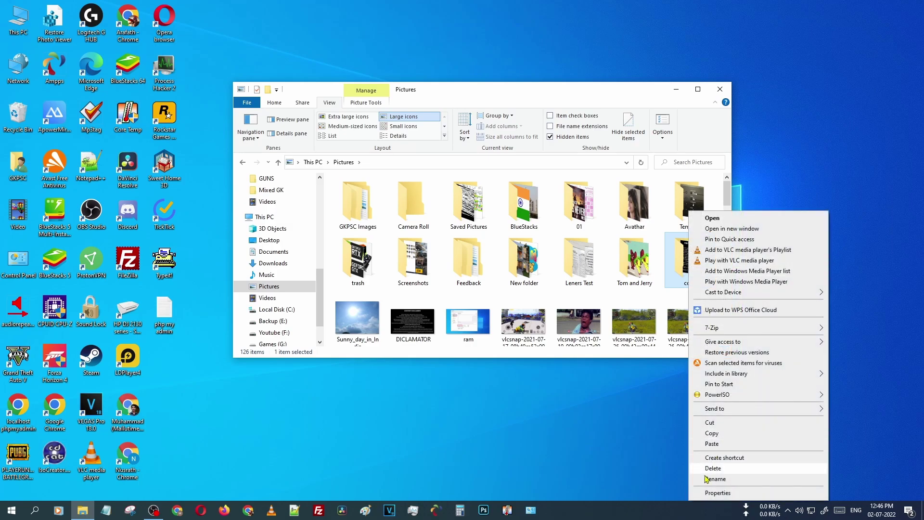
{"action": "left_click", "coordinate": [717, 493]}
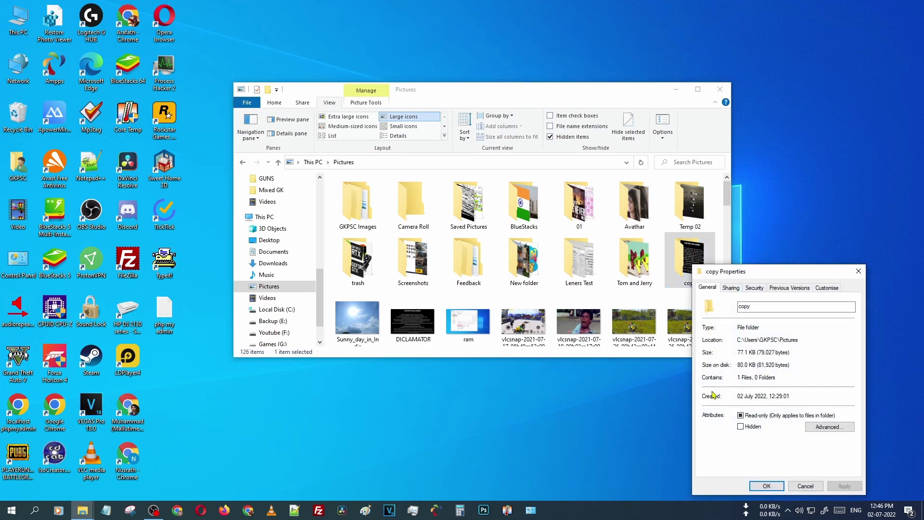
{"action": "left_click", "coordinate": [741, 428]}
{"action": "left_click", "coordinate": [843, 487]}
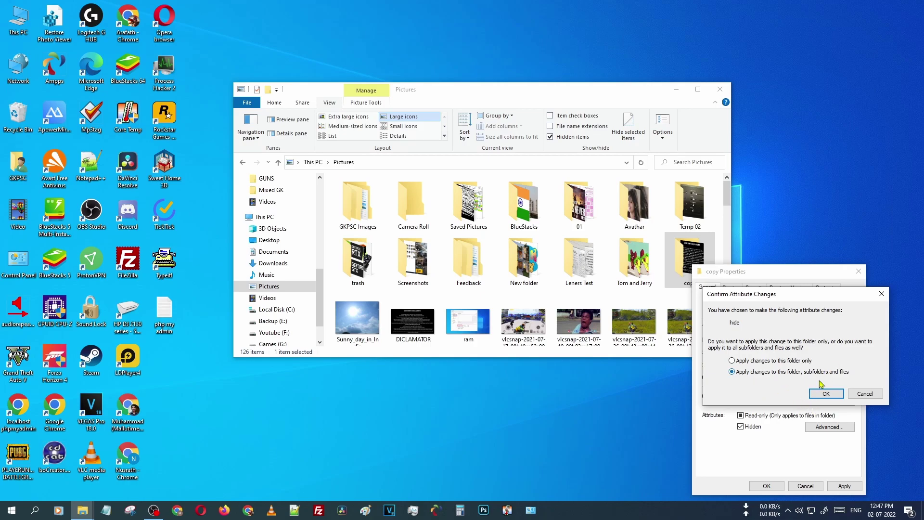
{"action": "left_click", "coordinate": [826, 394]}
{"action": "left_click", "coordinate": [769, 487]}
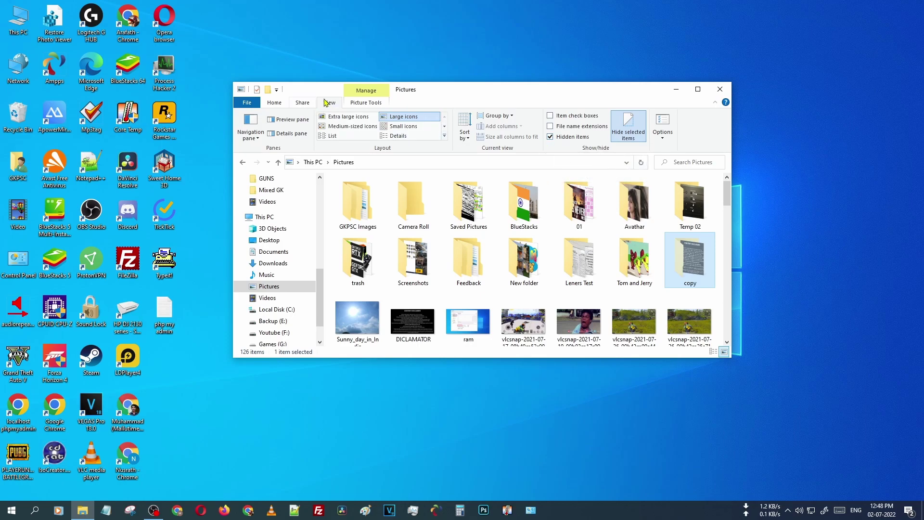
{"action": "left_click", "coordinate": [549, 137]}
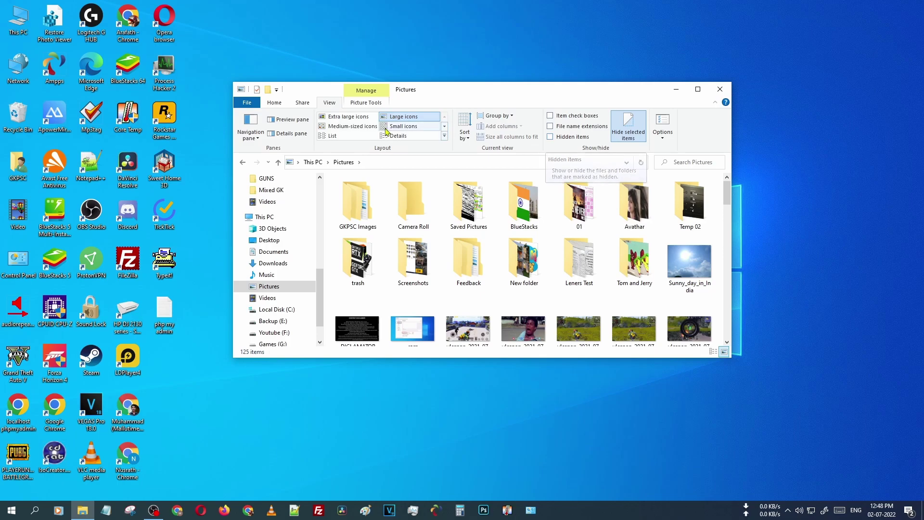
Turn the display of hidden items back on and clear the copy folder's Hidden attribute in its properties
{"action": "left_click", "coordinate": [551, 137]}
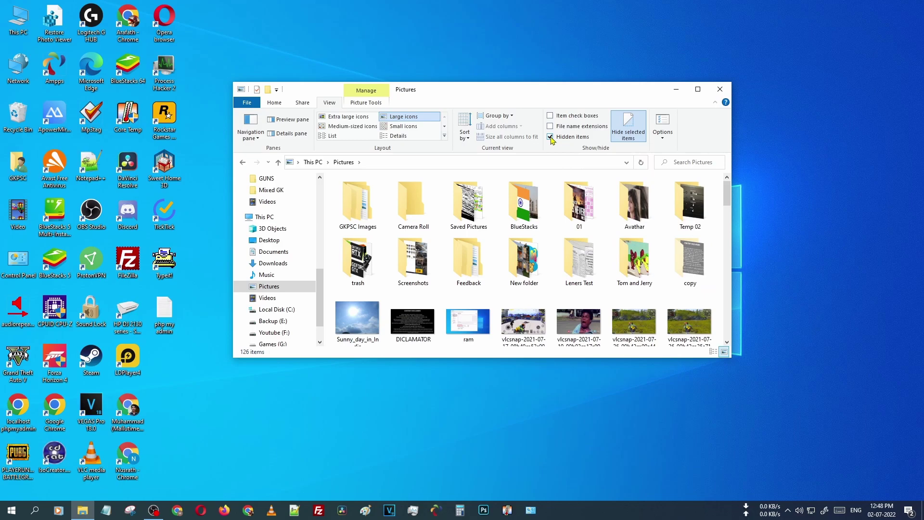
{"action": "left_click", "coordinate": [697, 283]}
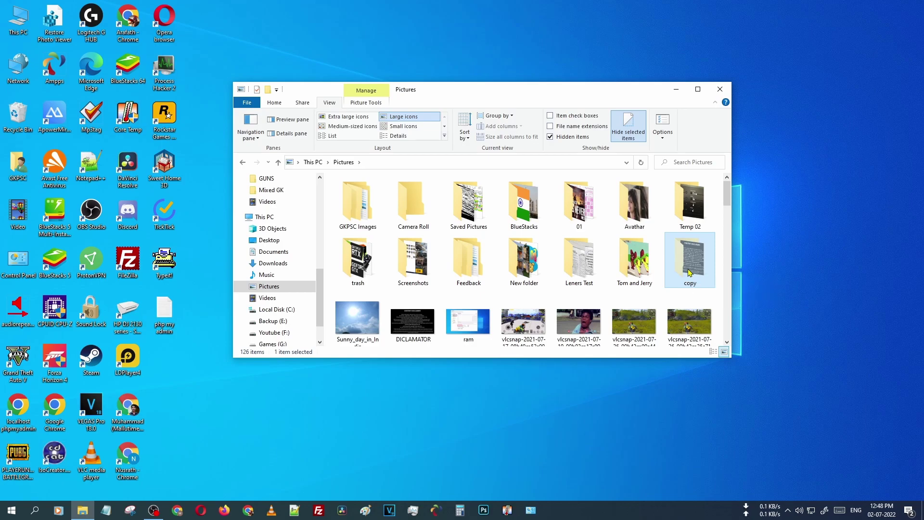
{"action": "right_click", "coordinate": [690, 272]}
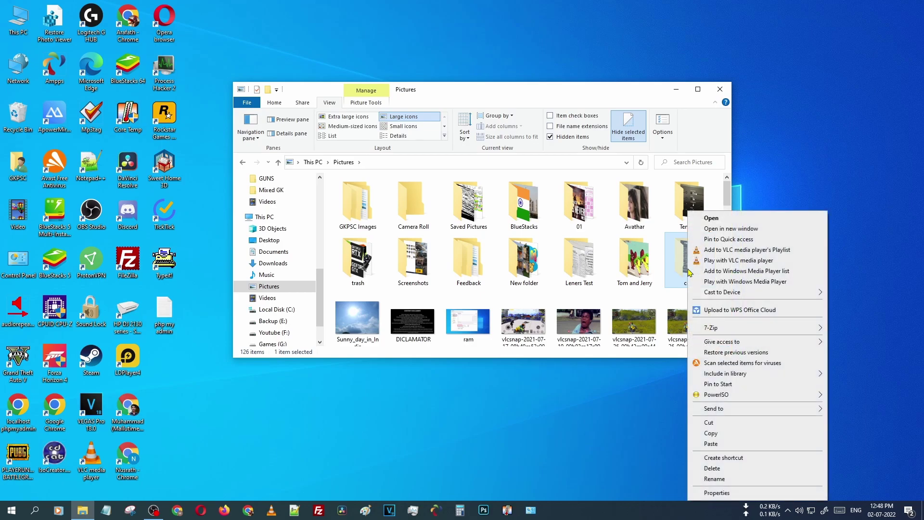
{"action": "left_click", "coordinate": [717, 493]}
{"action": "left_click", "coordinate": [745, 428]}
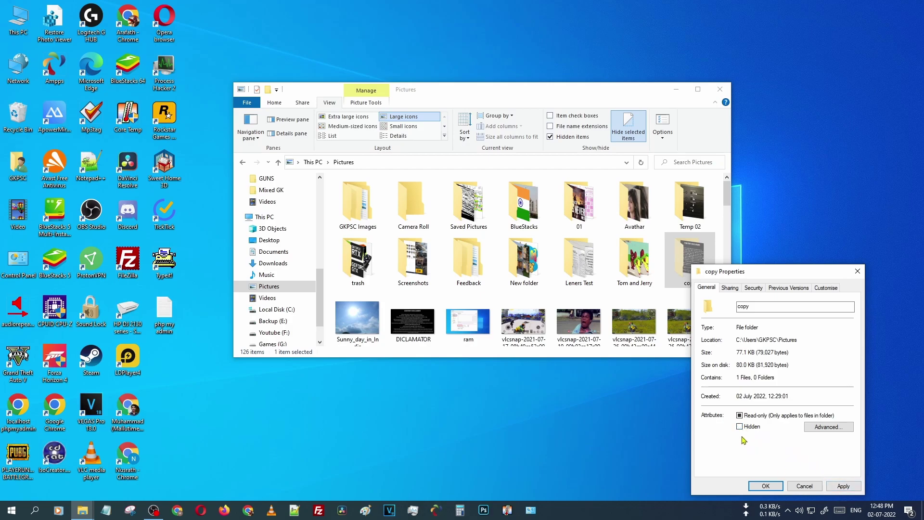
{"action": "left_click", "coordinate": [846, 486]}
{"action": "left_click", "coordinate": [823, 392]}
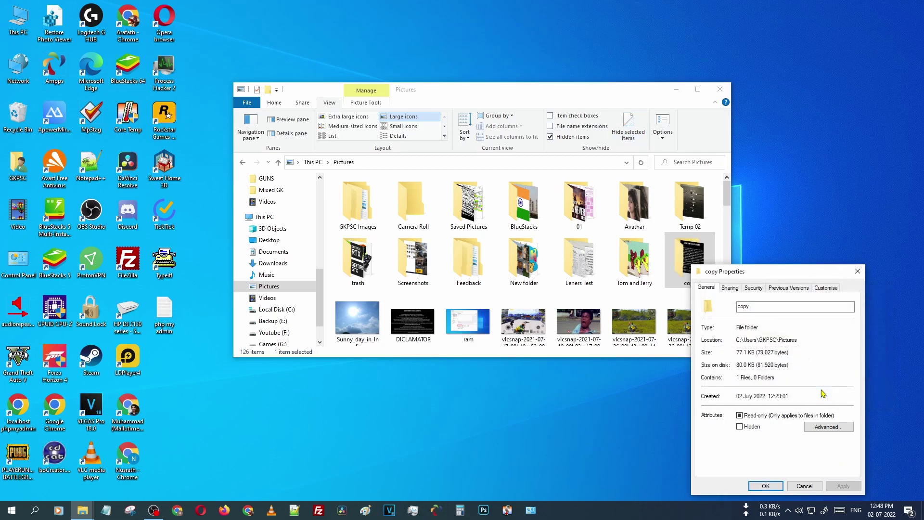
{"action": "left_click", "coordinate": [767, 486]}
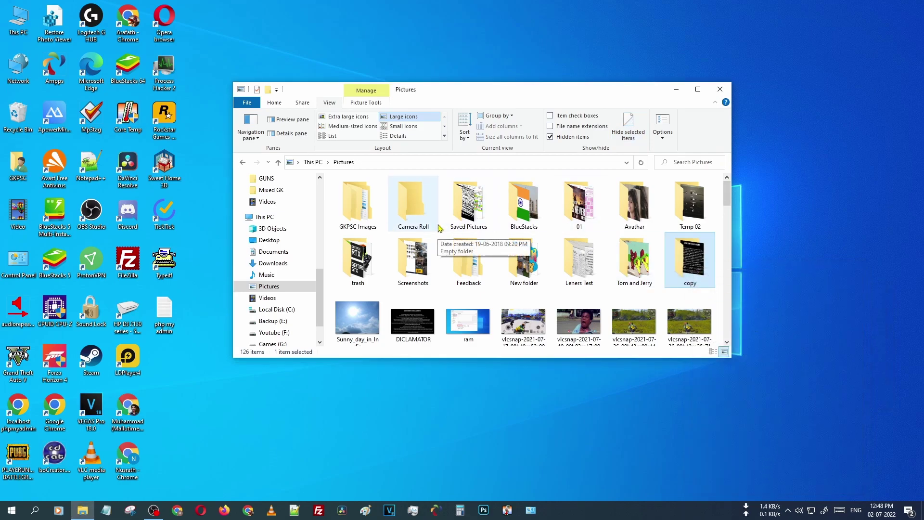
Turn off the display of hidden items in the Pictures folder
{"action": "left_click", "coordinate": [551, 137]}
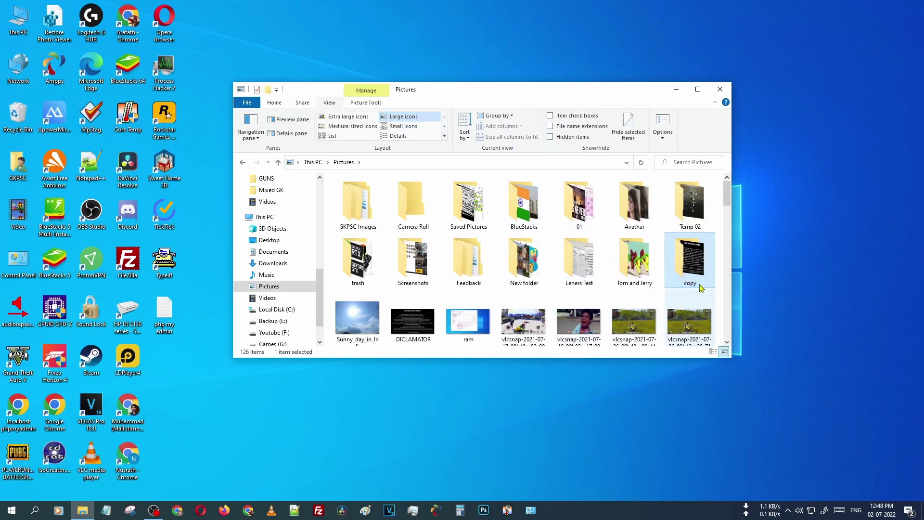
{"action": "right_click", "coordinate": [676, 266]}
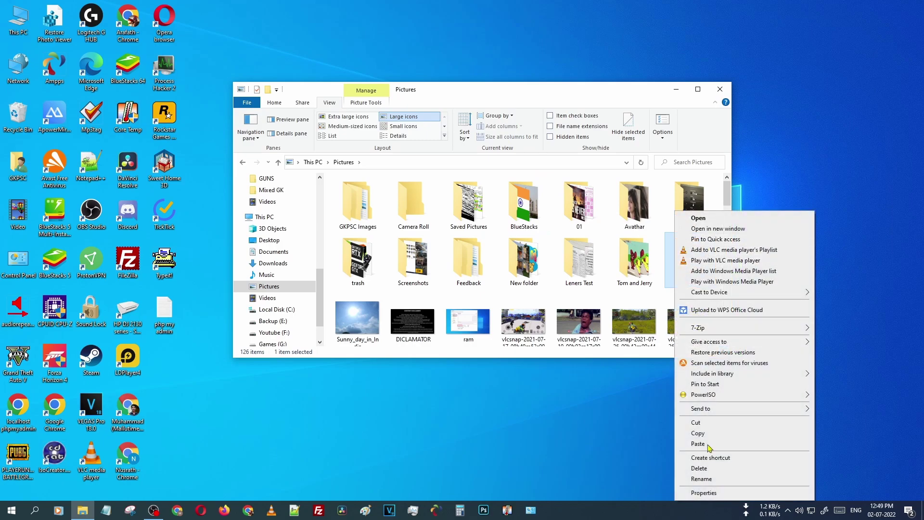
{"action": "left_click", "coordinate": [644, 279]}
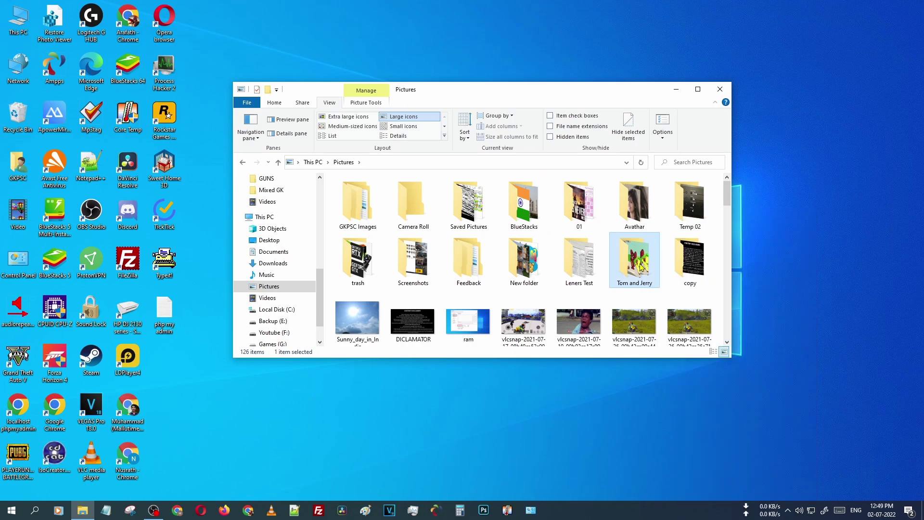
Set the copy folder's attribute to Hidden in its properties, applying the change to this folder only
{"action": "right_click", "coordinate": [687, 262]}
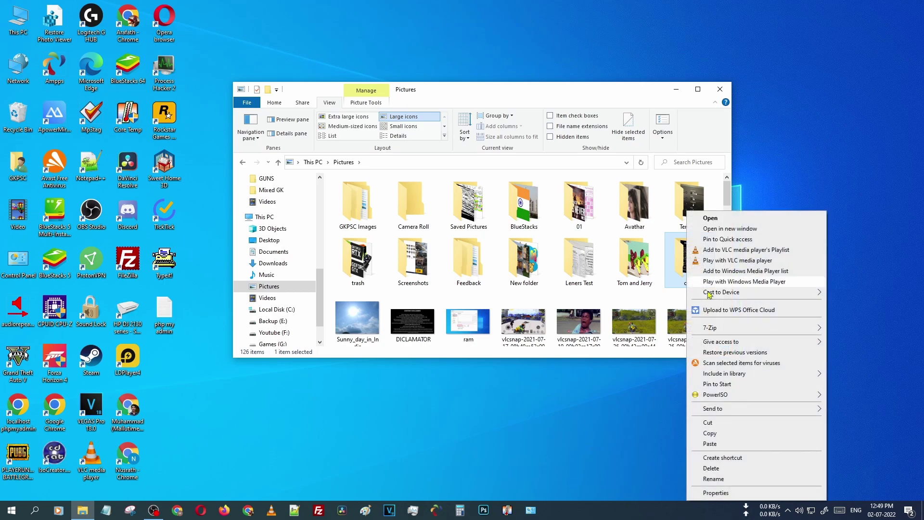
{"action": "left_click", "coordinate": [716, 493]}
{"action": "left_click", "coordinate": [739, 424]}
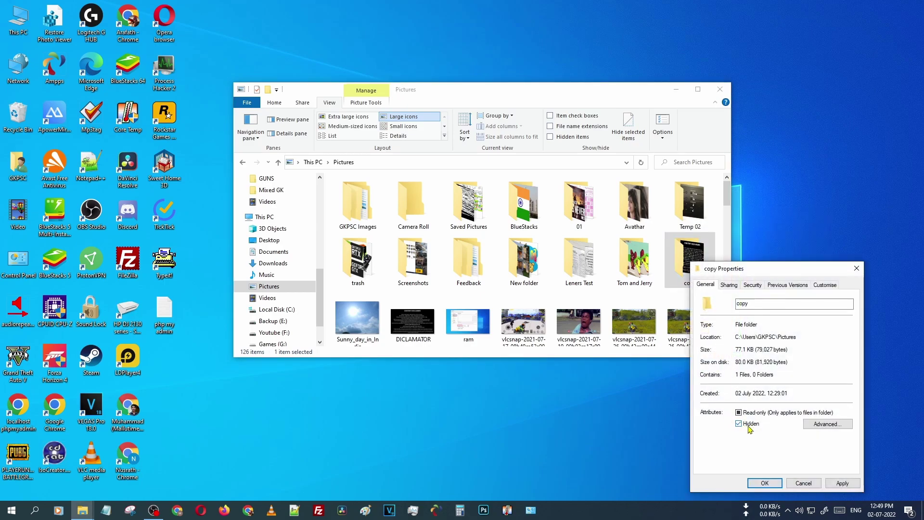
{"action": "left_click", "coordinate": [843, 483]}
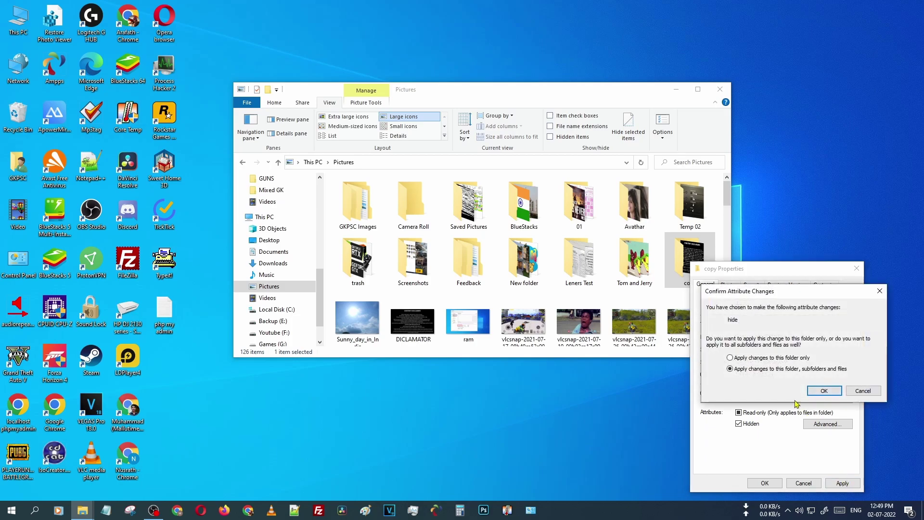
{"action": "left_click", "coordinate": [745, 362]}
{"action": "left_click", "coordinate": [824, 392]}
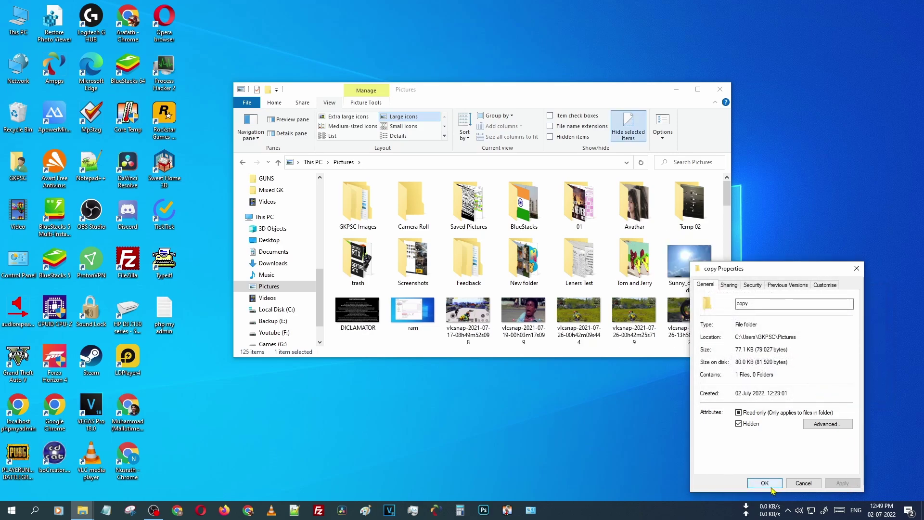
{"action": "left_click", "coordinate": [765, 483]}
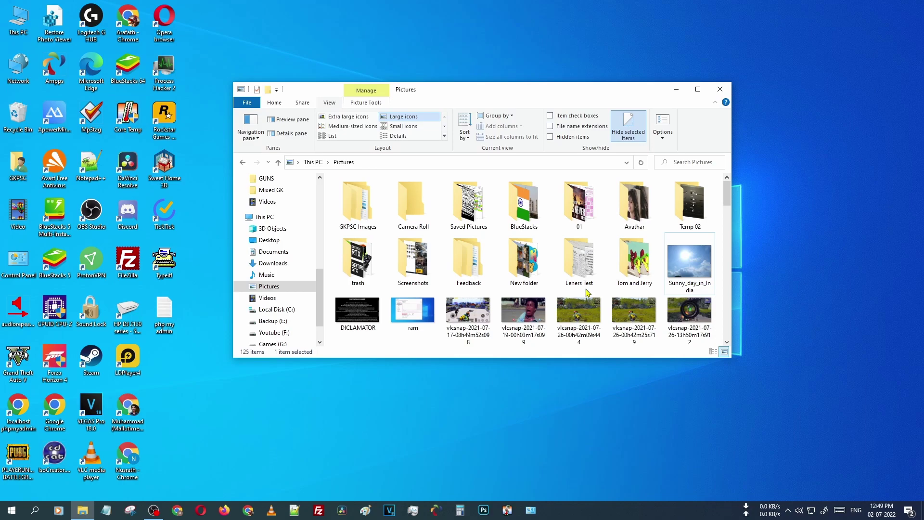
Open the hidden copy folder through the path Pictures\copy and select the DICLAMATOR image inside
{"action": "left_click", "coordinate": [362, 162]}
{"action": "left_click", "coordinate": [361, 163]}
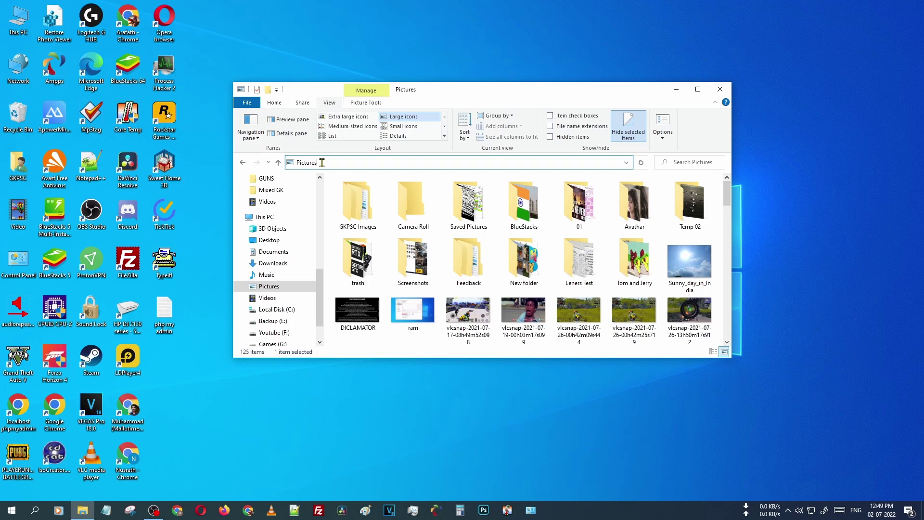
{"action": "type", "text": "\\"}
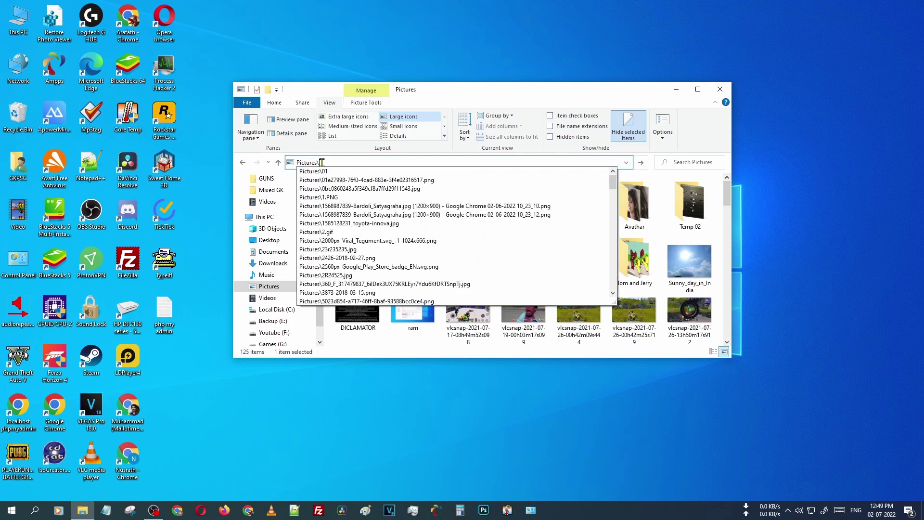
{"action": "type", "text": "copy"}
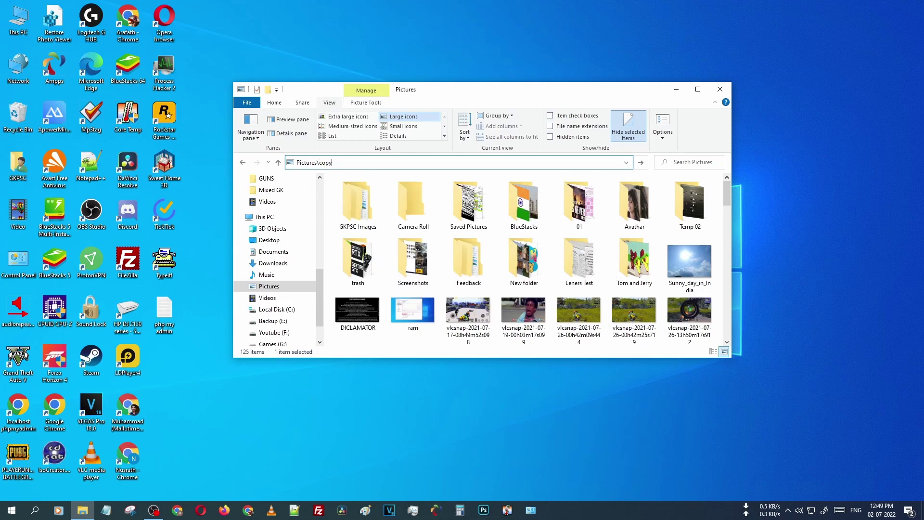
{"action": "key", "text": "Return"}
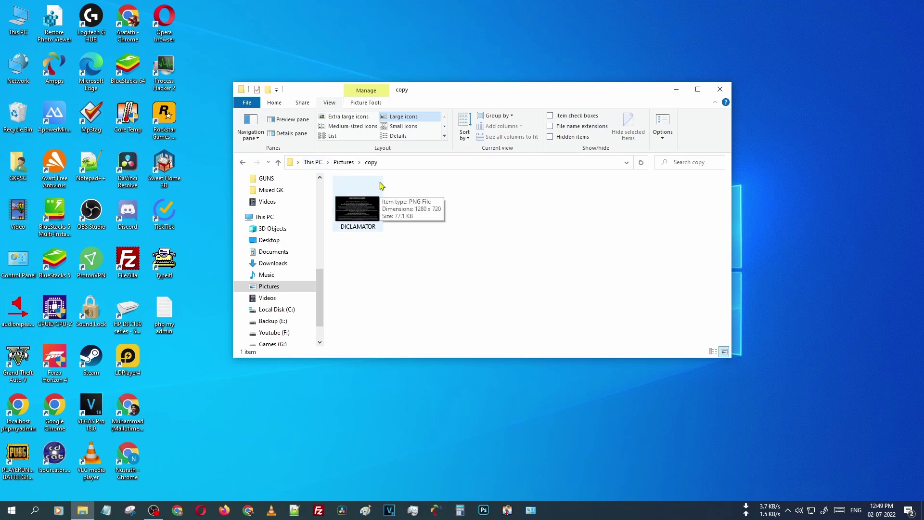
{"action": "left_click", "coordinate": [373, 233]}
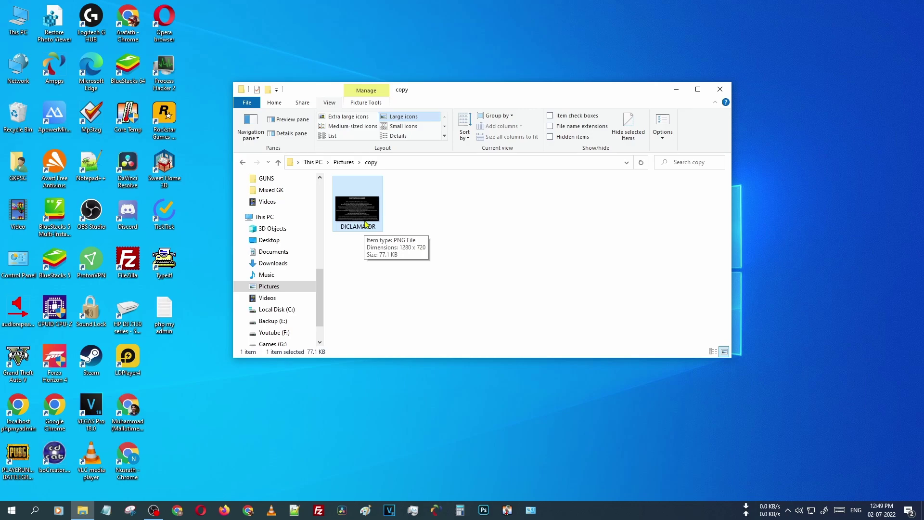
Return to the Pictures folder and maximize the window to look through its contents
{"action": "left_click", "coordinate": [348, 162]}
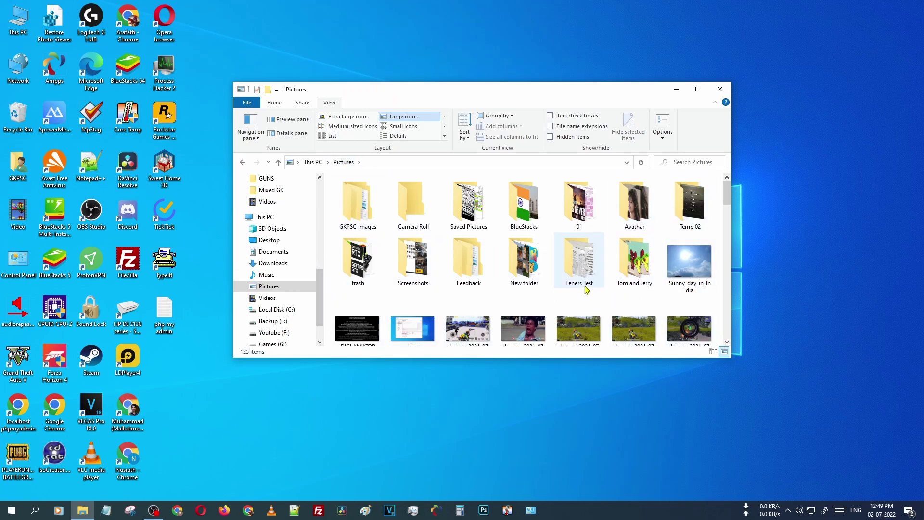
{"action": "left_click", "coordinate": [698, 89]}
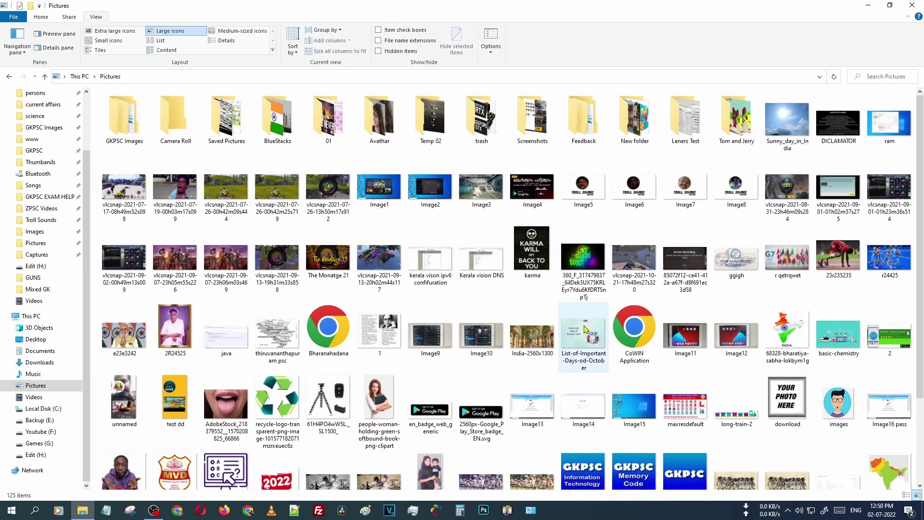
{"action": "scroll", "coordinate": [560, 234], "scroll_direction": "down", "scroll_amount": 1}
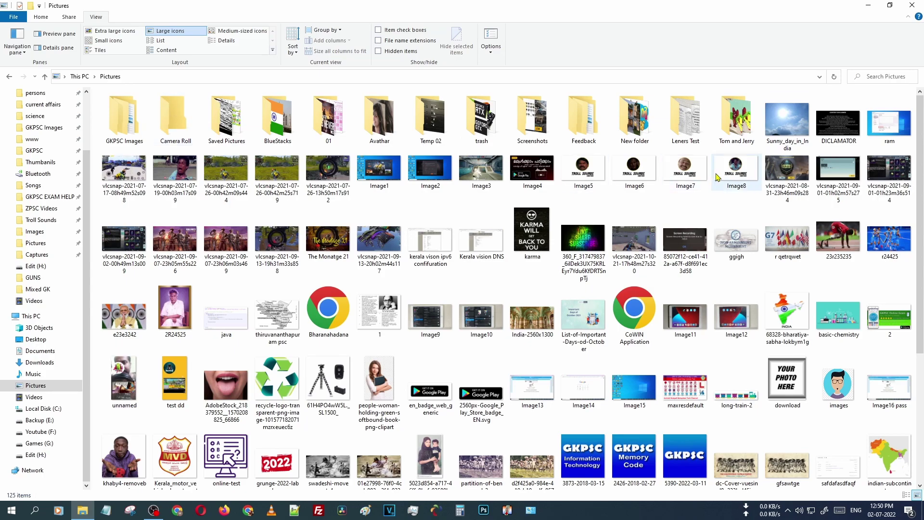
Open the hidden copy folder again through the path Pictures\copy, and close the window after viewing it
{"action": "left_click", "coordinate": [136, 77]}
{"action": "left_click", "coordinate": [127, 78]}
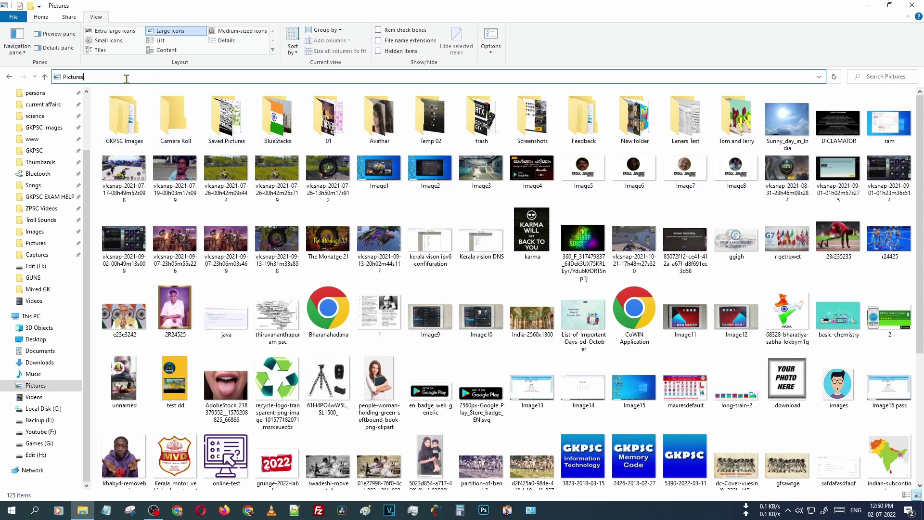
{"action": "type", "text": "/"}
{"action": "key", "text": "BackSpace"}
{"action": "type", "text": "\\"}
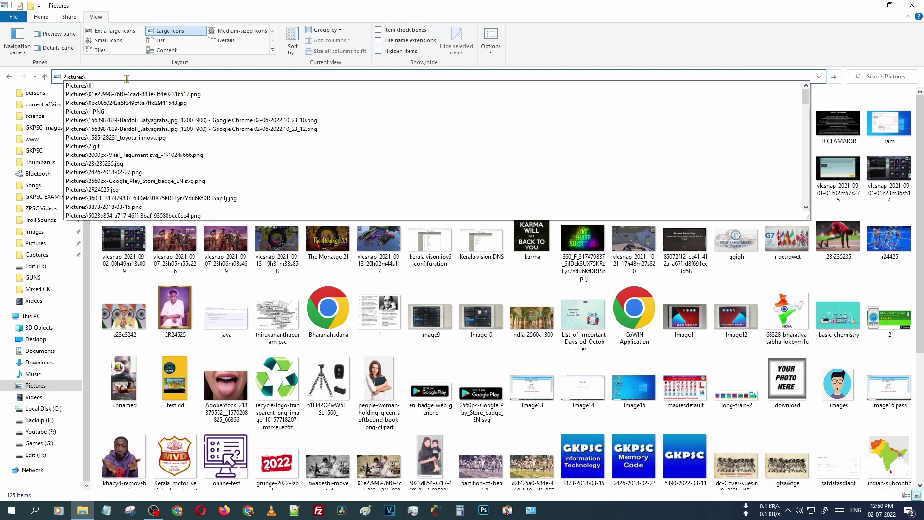
{"action": "type", "text": "copy"}
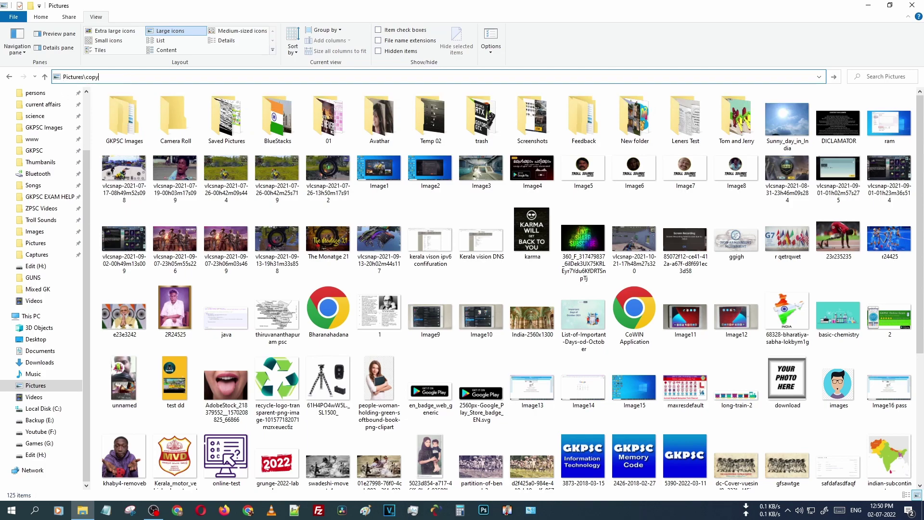
{"action": "key", "text": "Return"}
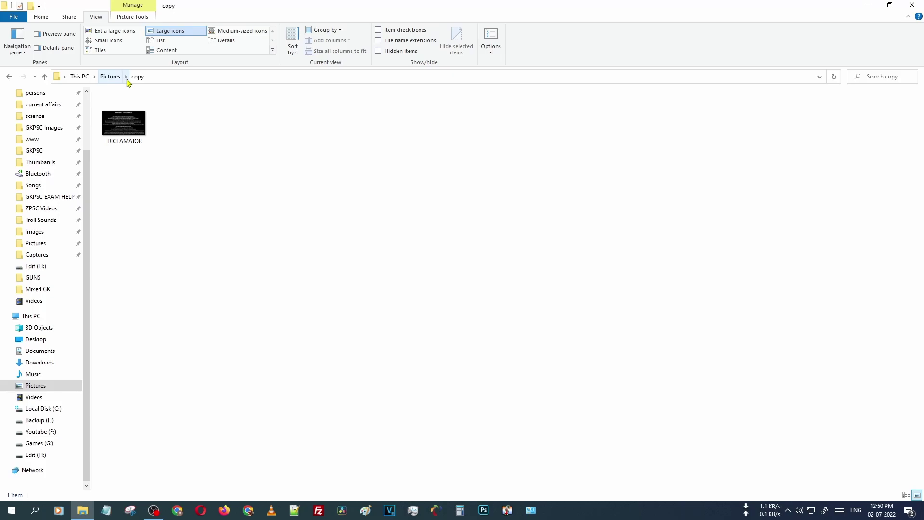
{"action": "left_click", "coordinate": [913, 5]}
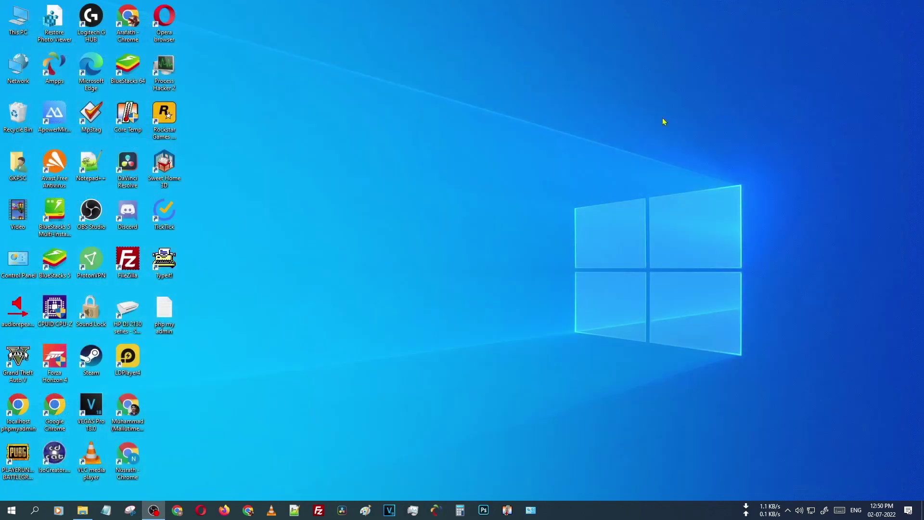